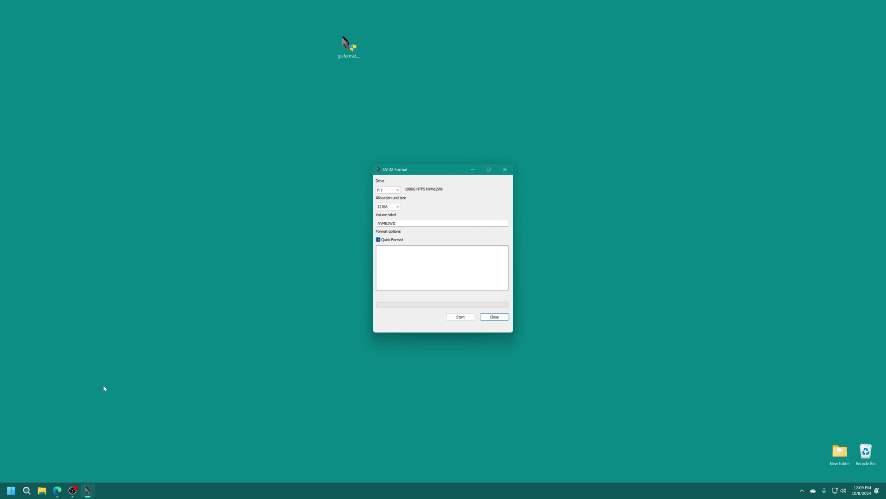
# Check the properties of the NVMe2Wii (F:) drive in File Explorer to confirm which drive to format
pyautogui.click(41, 491)
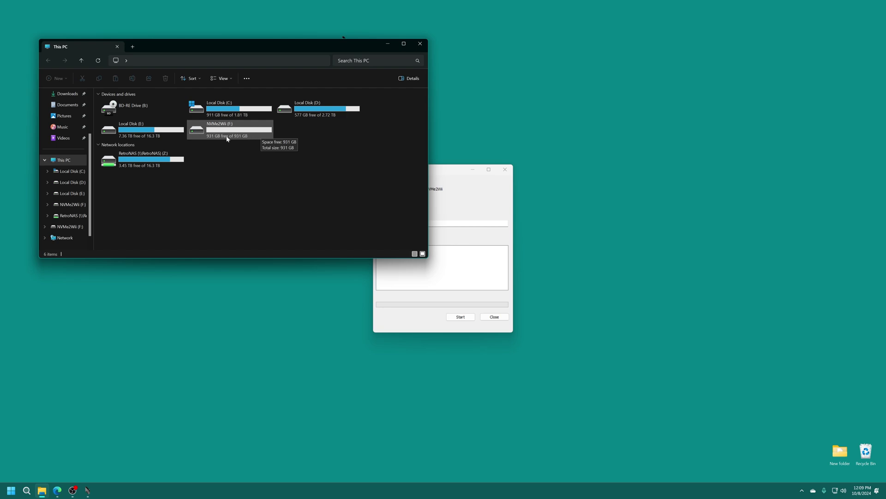
pyautogui.rightClick(227, 129)
pyautogui.click(248, 268)
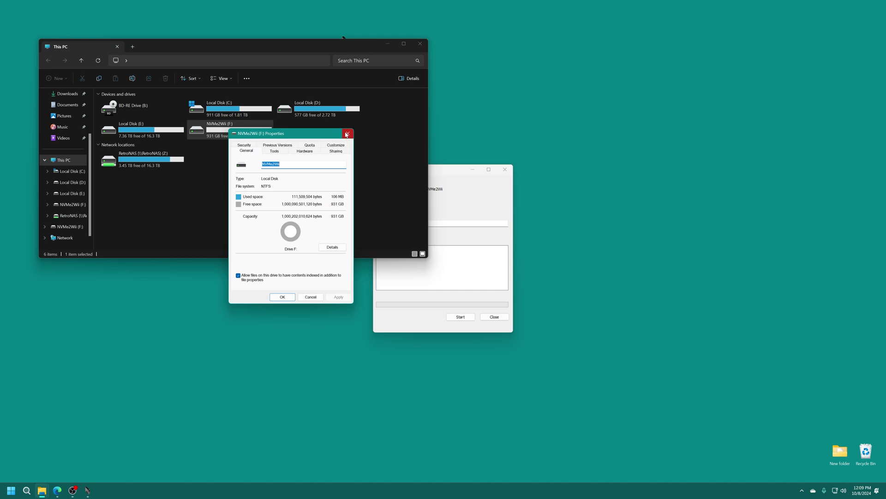
pyautogui.click(347, 135)
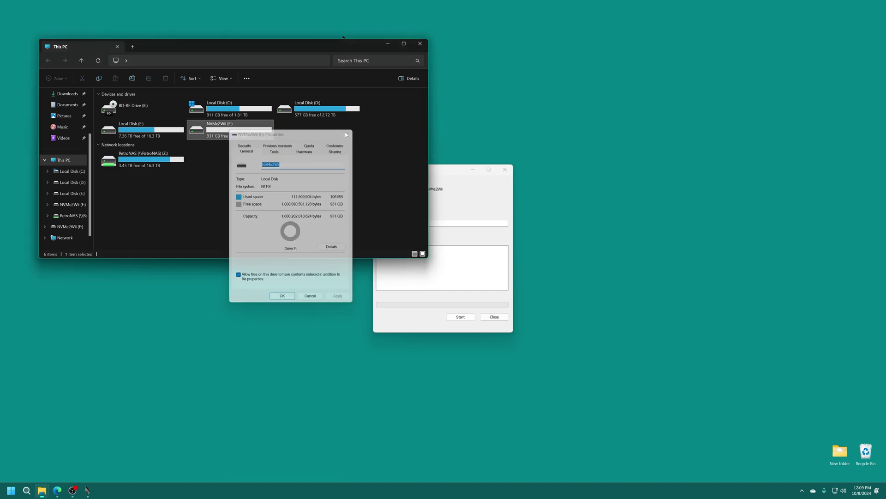
pyautogui.click(420, 44)
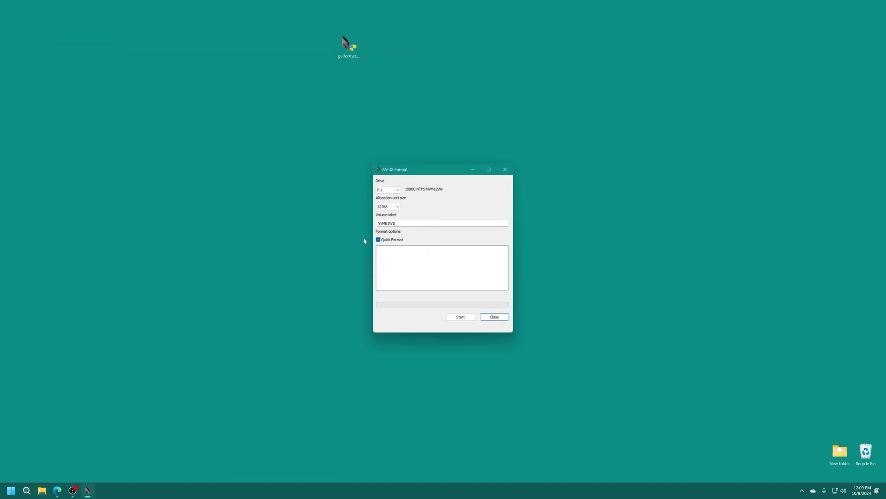
# Quick-format drive F: as FAT32 with a 32768 allocation unit size and the volume label NVME2WII
pyautogui.click(397, 190)
pyautogui.click(389, 201)
pyautogui.click(395, 209)
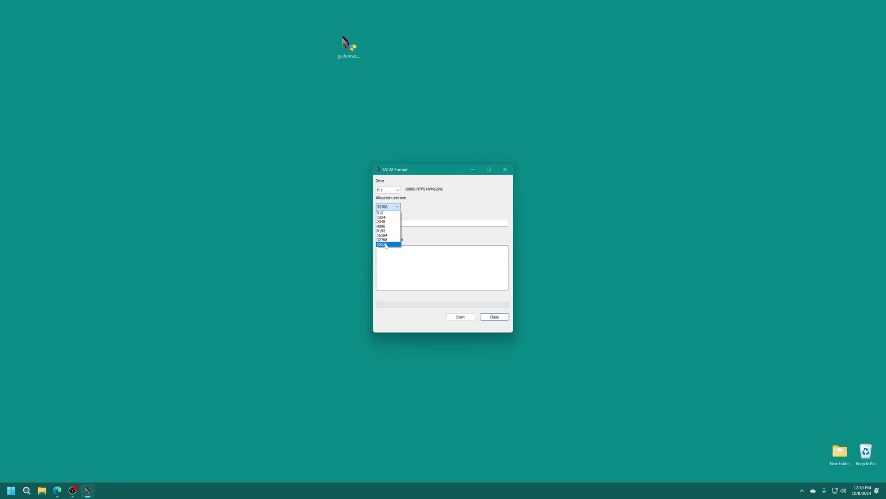
pyautogui.click(433, 216)
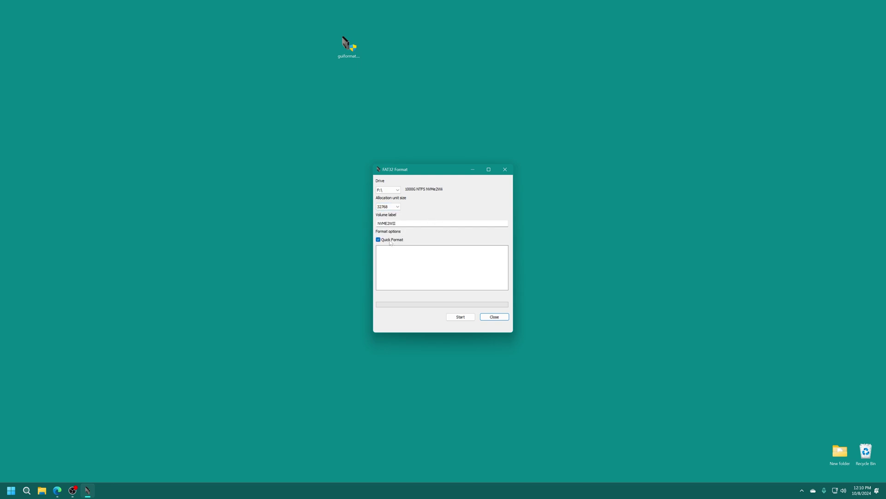
pyautogui.click(461, 319)
pyautogui.click(442, 267)
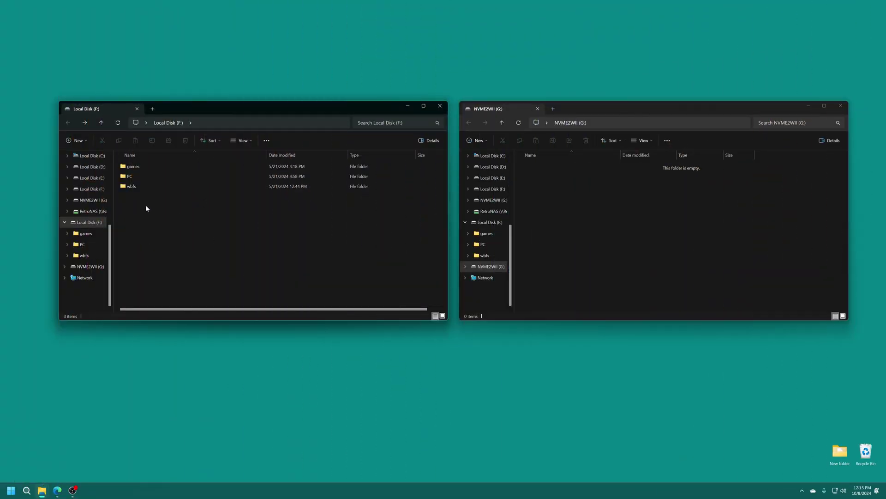
# Review the games, wbfs and PC folders on Local Disk (F:) and copy all three to NVME2WII (G:)
pyautogui.doubleClick(135, 170)
pyautogui.hotkey('alt', 'Left')
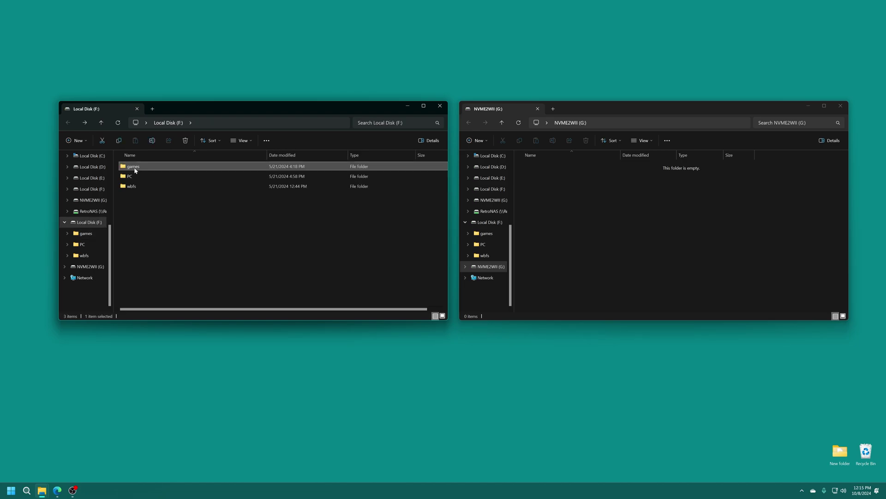
pyautogui.doubleClick(131, 187)
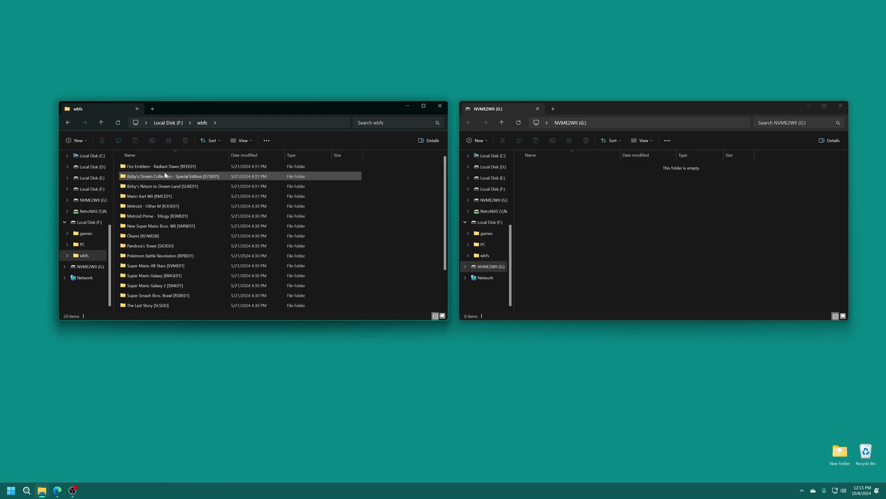
pyautogui.hotkey('alt', 'Left')
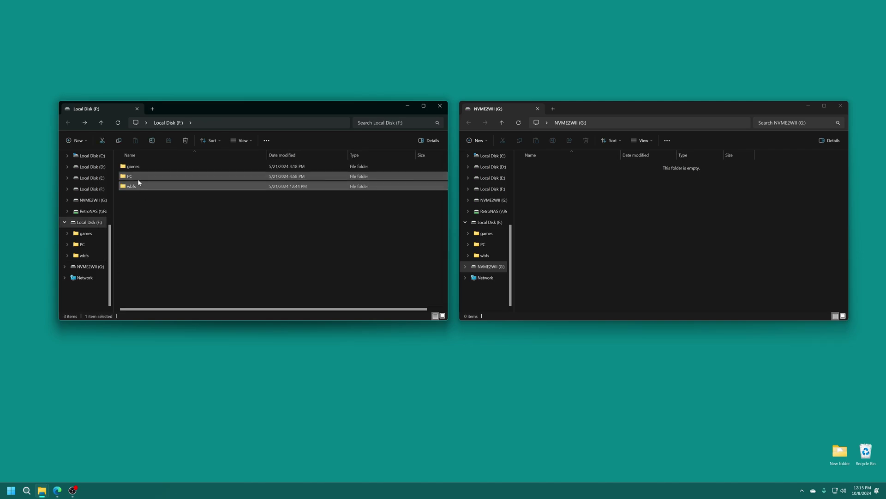
pyautogui.doubleClick(133, 177)
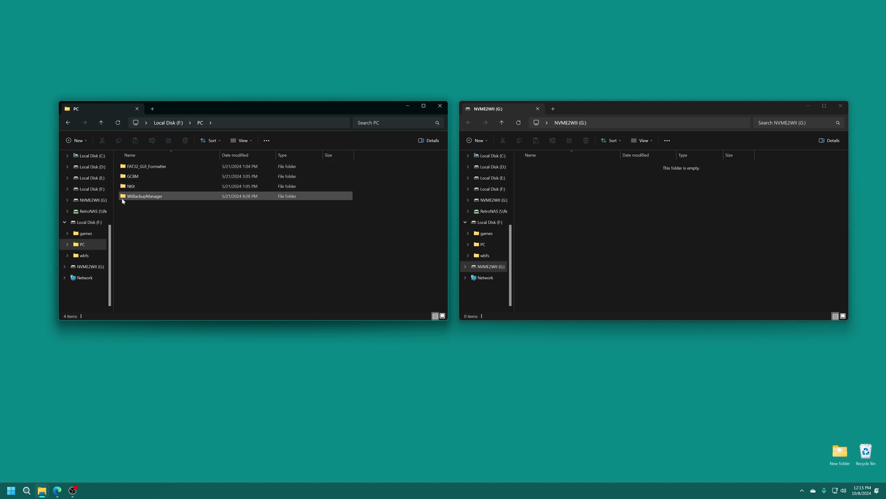
pyautogui.hotkey('alt', 'Left')
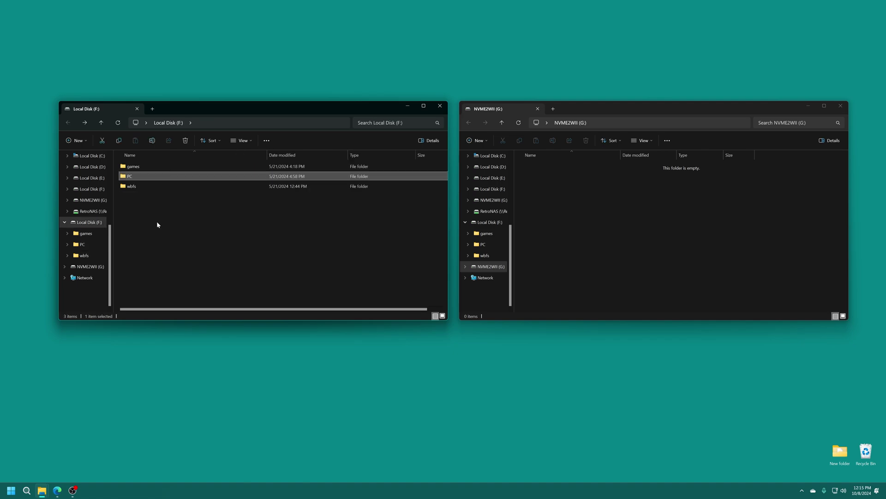
pyautogui.moveTo(156, 221); pyautogui.dragTo(602, 236)
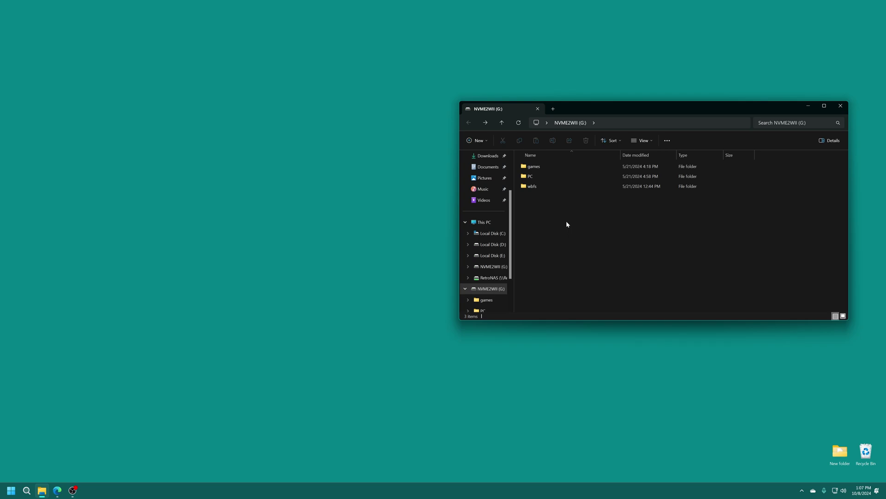
# Launch Wii Backup Manager from the PC > WiiBackupManager folder on NVME2WII (G:)
pyautogui.doubleClick(531, 178)
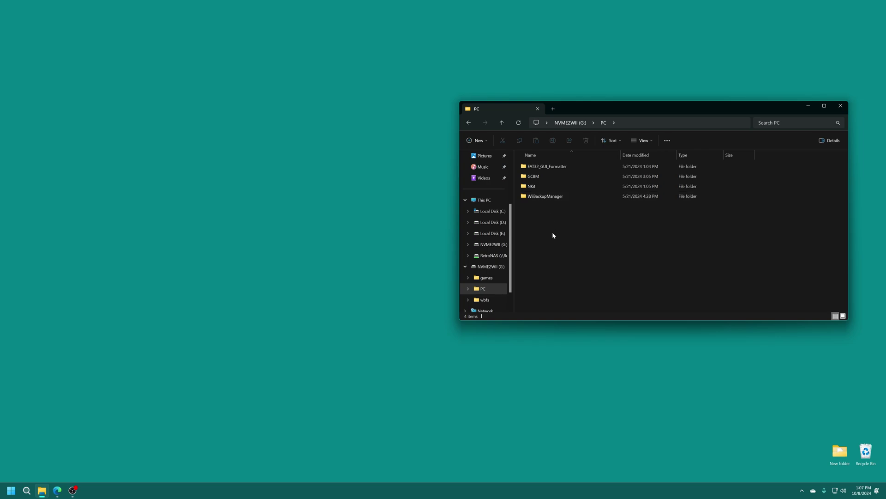
pyautogui.click(551, 198)
pyautogui.doubleClick(552, 199)
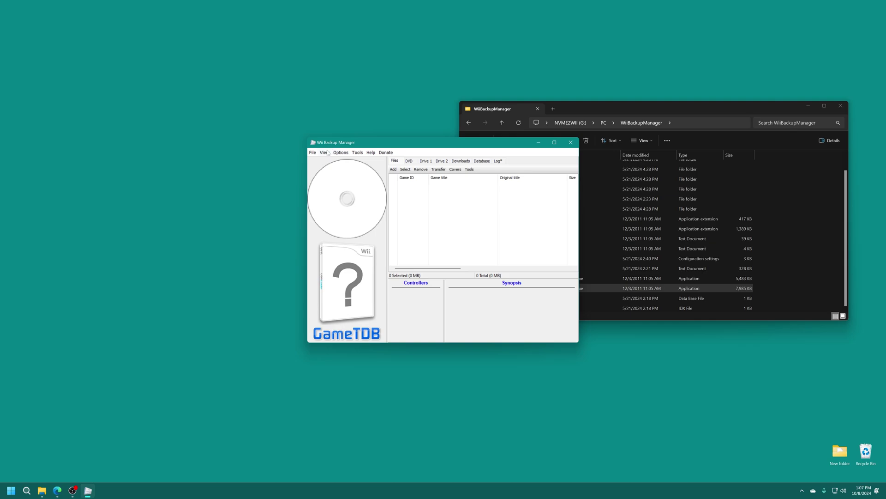
# Assign Drive (G:) as Drive 1 to load its Wii game list
pyautogui.click(427, 161)
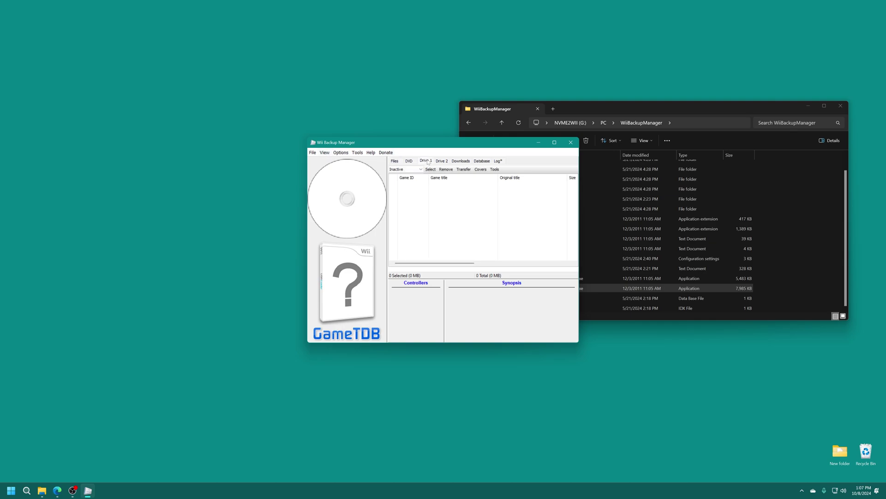
pyautogui.click(406, 169)
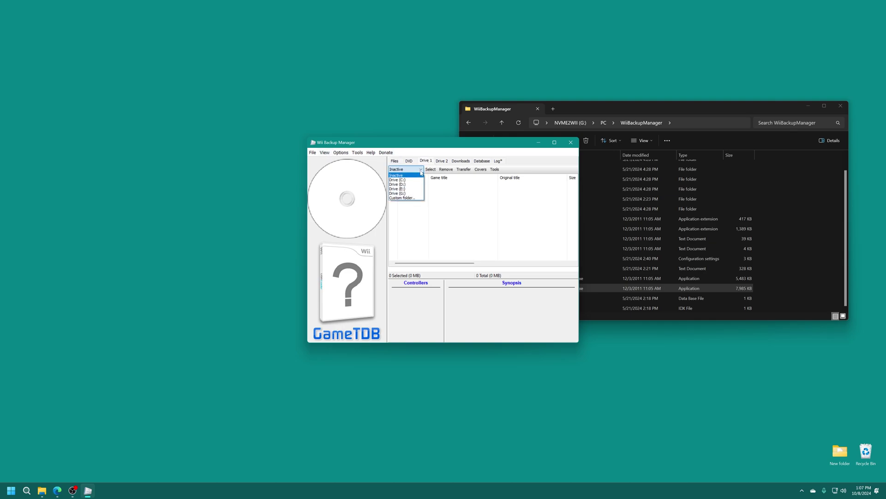
pyautogui.click(405, 193)
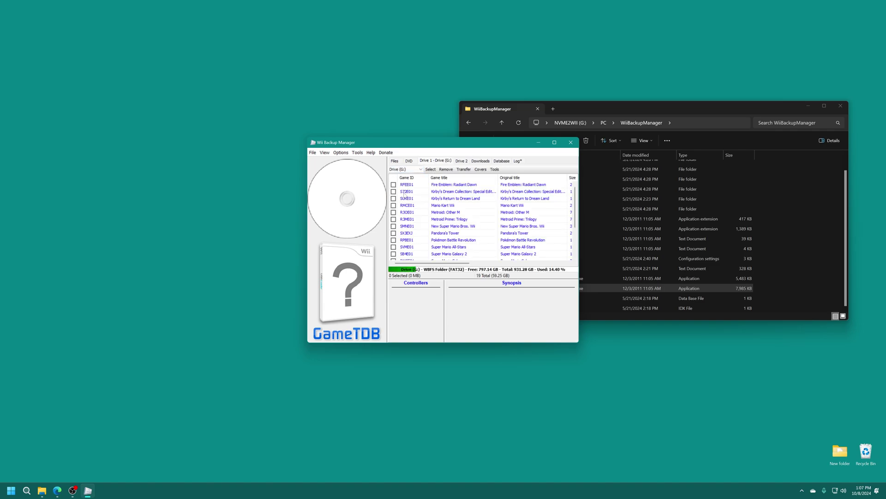
# Add Kirby's Dream Collection Special Edition.iso from D:\Emulation\Nintendo Wii to the source file list
pyautogui.click(395, 161)
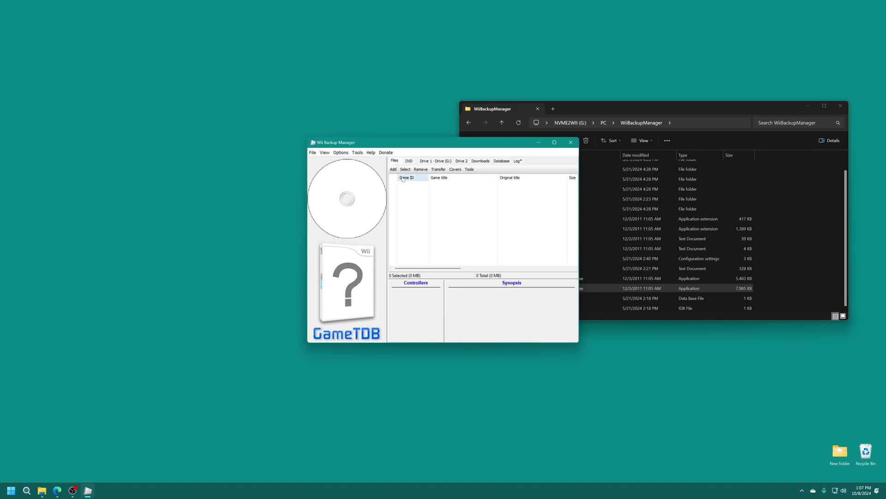
pyautogui.click(394, 169)
pyautogui.click(403, 179)
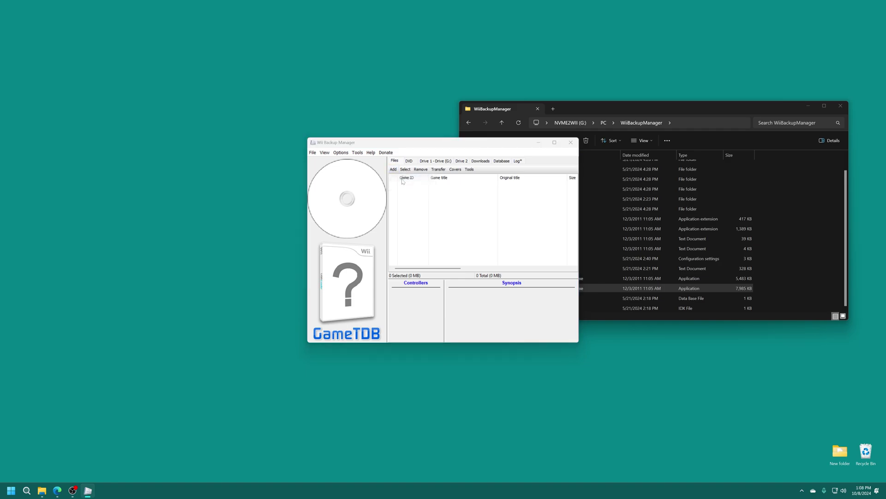
pyautogui.moveTo(540, 241); pyautogui.dragTo(331, 121)
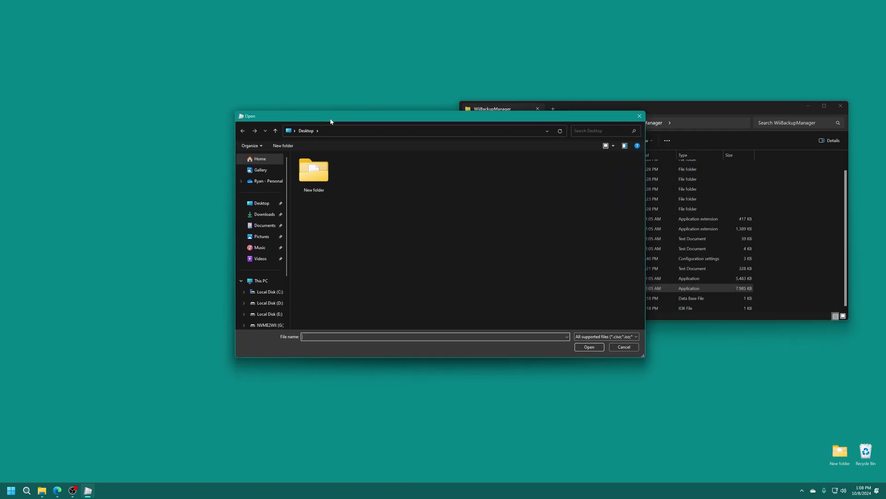
pyautogui.click(270, 302)
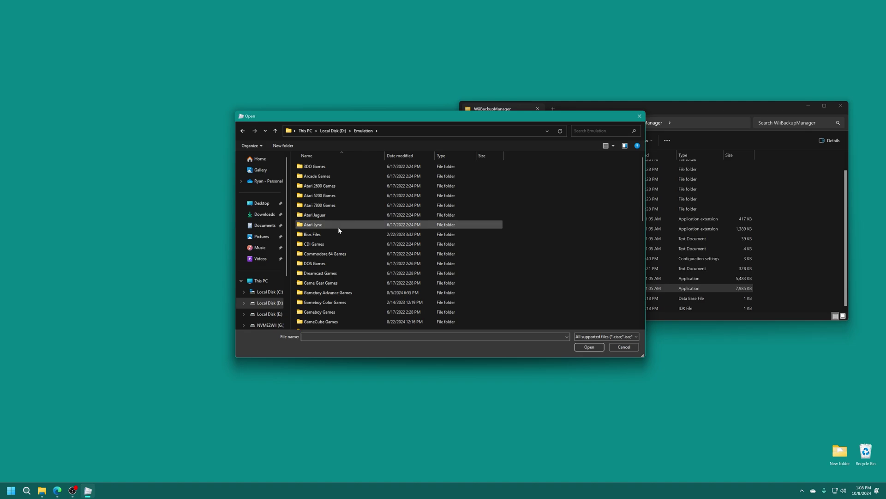
pyautogui.scroll(-4, 319, 210)
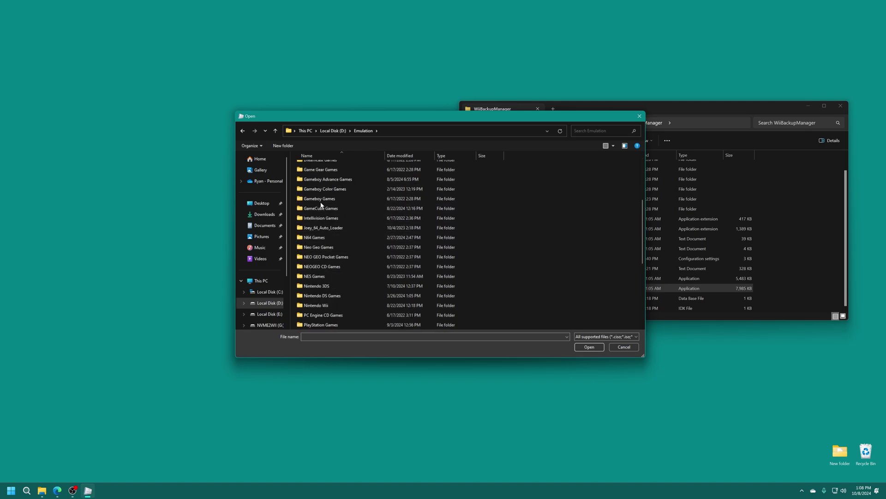
pyautogui.scroll(-2, 324, 216)
pyautogui.doubleClick(324, 247)
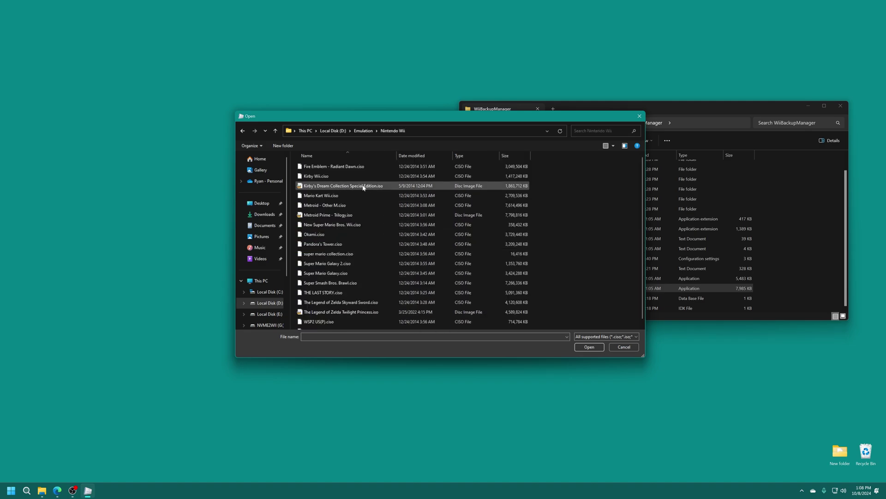
pyautogui.doubleClick(363, 186)
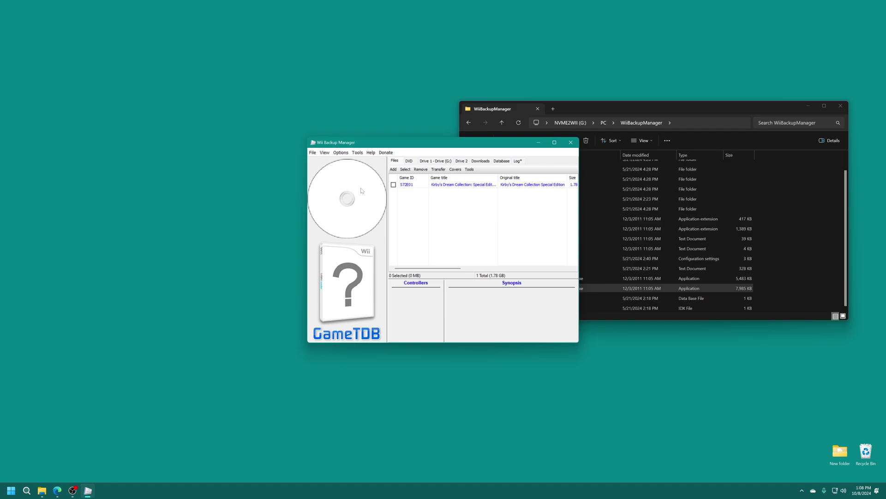
# Mark Kirby's Dream Collection in the file list and transfer it to Drive 1
pyautogui.click(394, 184)
pyautogui.click(438, 169)
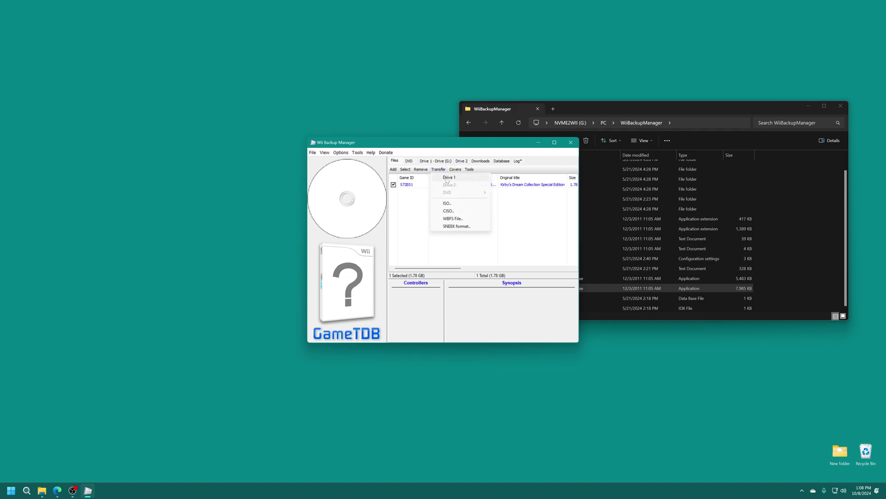
pyautogui.click(444, 181)
pyautogui.click(457, 257)
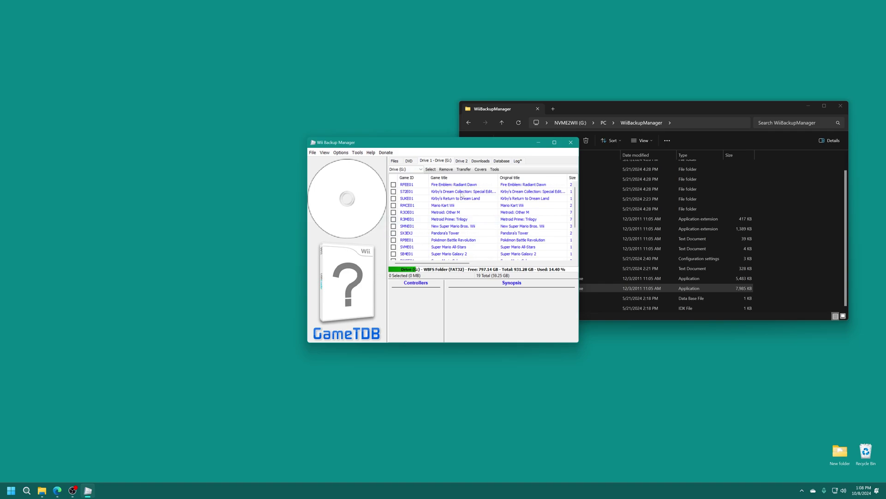
# Close Wii Backup Manager and launch GameCube Backup Manager from the PC > GCBM folder on NVME2WII (G:)
pyautogui.hotkey('alt', 'F4')
pyautogui.hotkey('alt', 'Up')
pyautogui.doubleClick(531, 175)
pyautogui.scroll(-2, 551, 230)
pyautogui.scroll(-5, 550, 230)
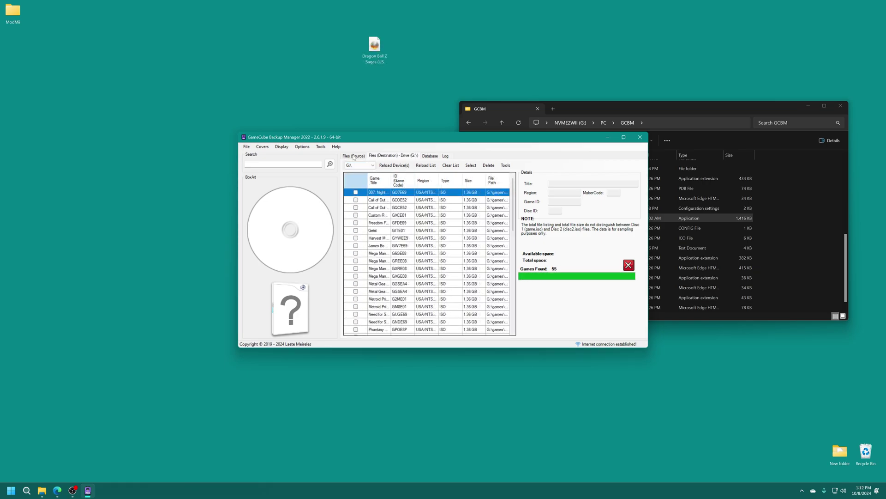
# Load the user's Desktop folder on drive C: as the source of GameCube ISO files
pyautogui.click(354, 157)
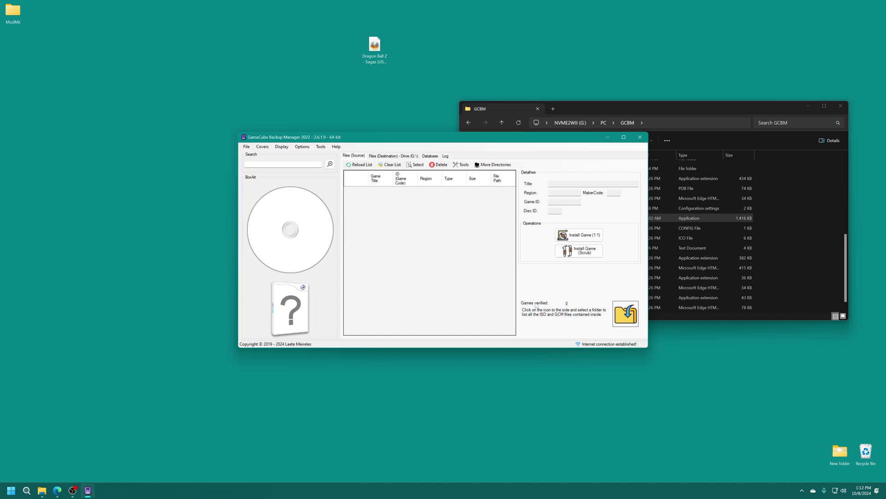
pyautogui.click(626, 313)
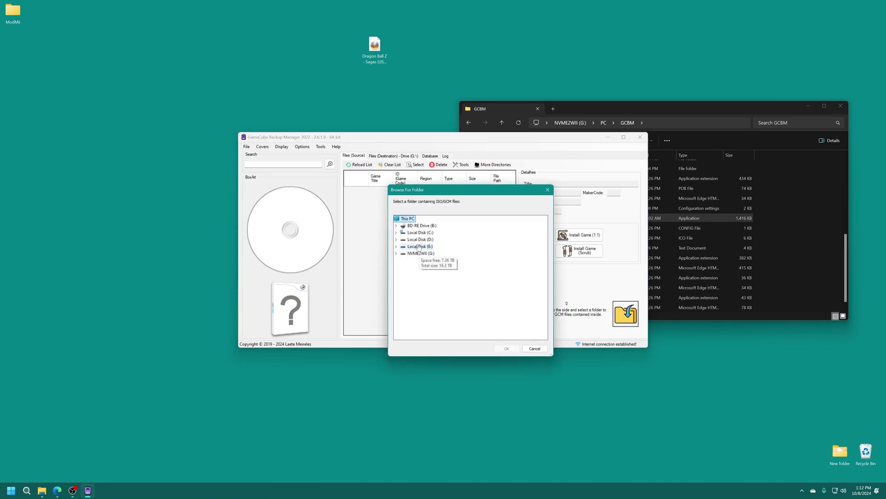
pyautogui.click(396, 233)
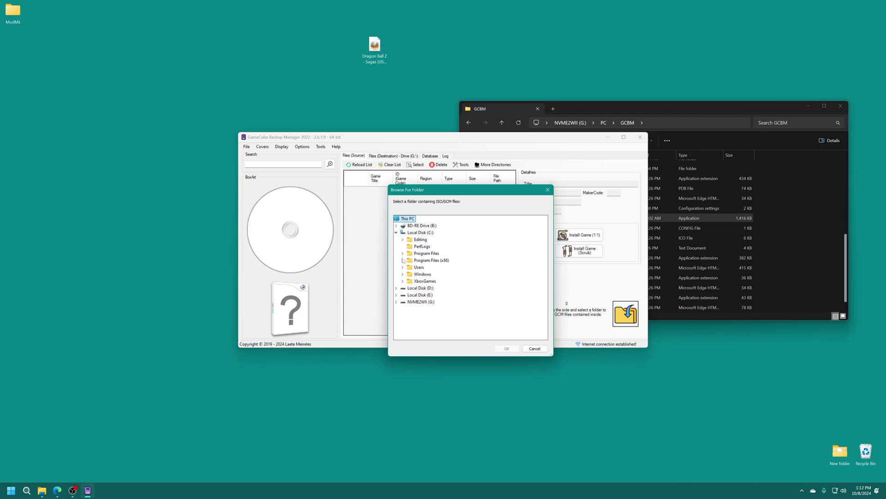
pyautogui.click(403, 267)
pyautogui.click(409, 275)
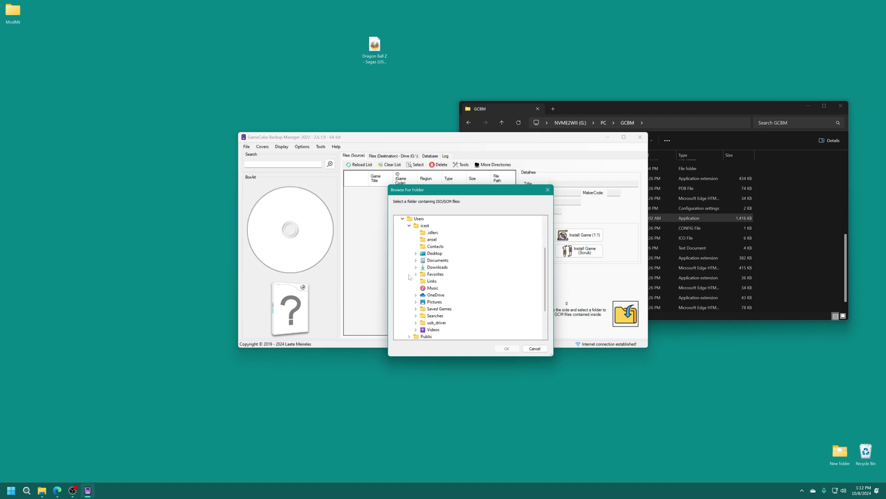
pyautogui.click(434, 253)
pyautogui.click(506, 348)
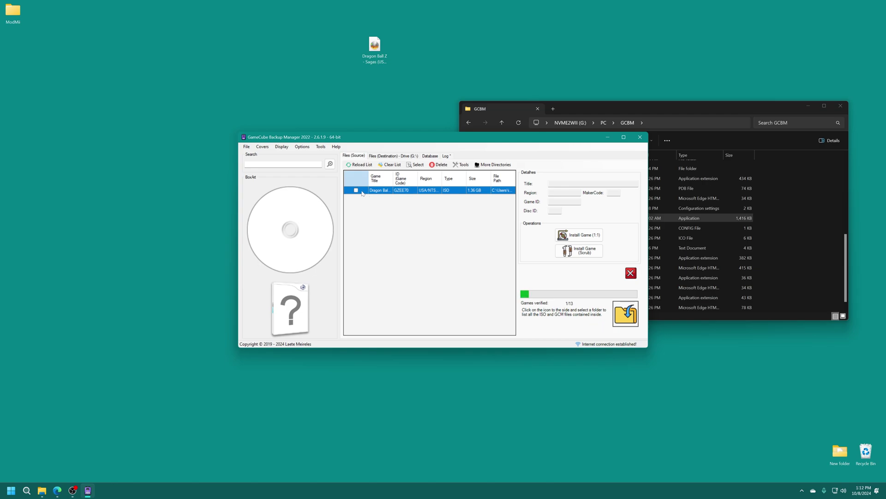
# Mark Dragon Ball Z: Sagas in the source list and install it to drive G: as a 1:1 copy
pyautogui.click(419, 191)
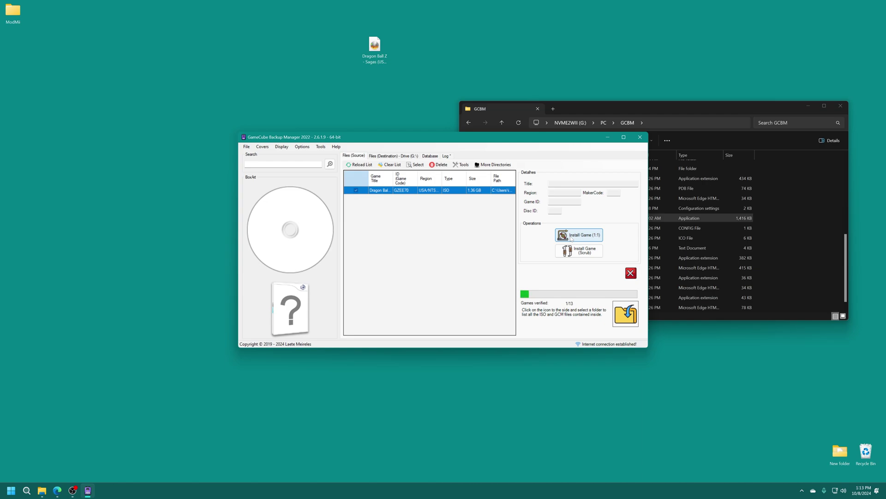
pyautogui.click(565, 238)
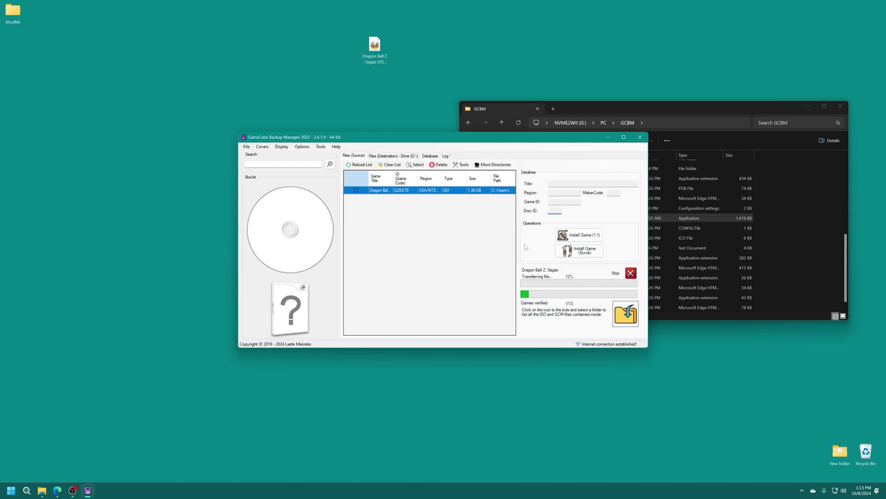
# Reload the device and list the GameCube games stored on destination drive G:
pyautogui.click(388, 158)
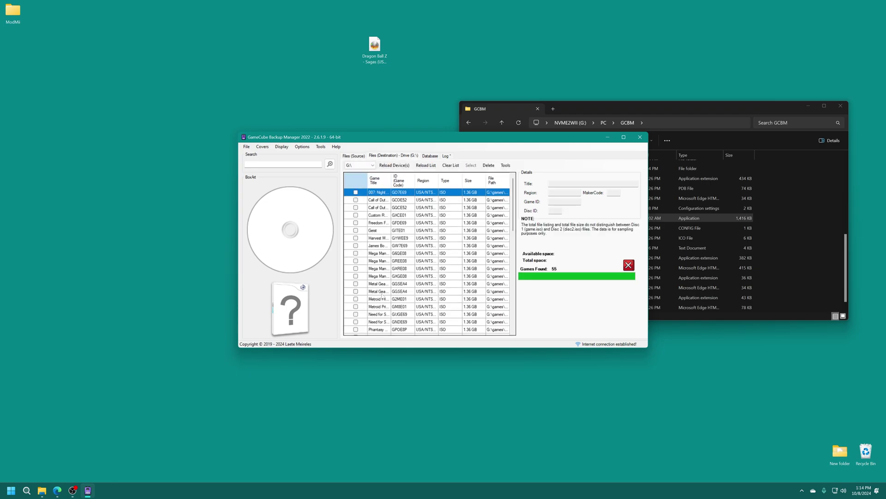
pyautogui.click(396, 167)
pyautogui.click(363, 165)
pyautogui.click(354, 194)
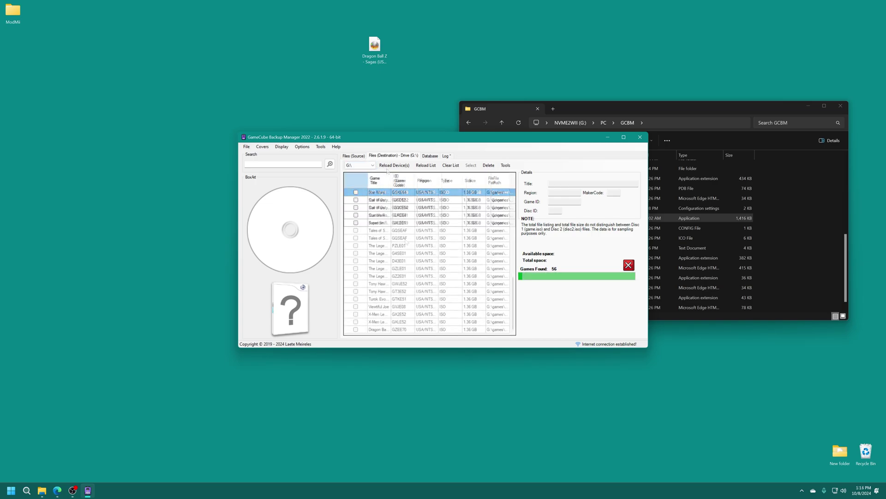
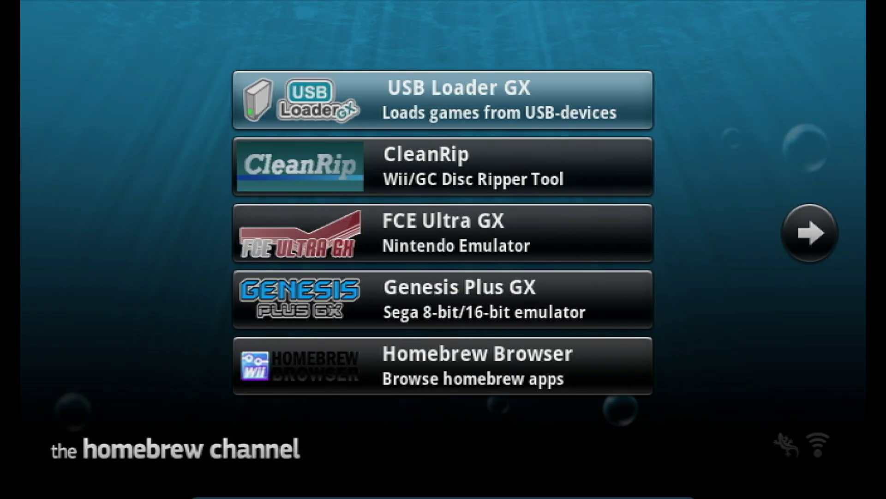
# Switch to the Wii's Homebrew Channel and launch USB Loader GX
pyautogui.press('Return')
pyautogui.press('Left')
pyautogui.press('Return')
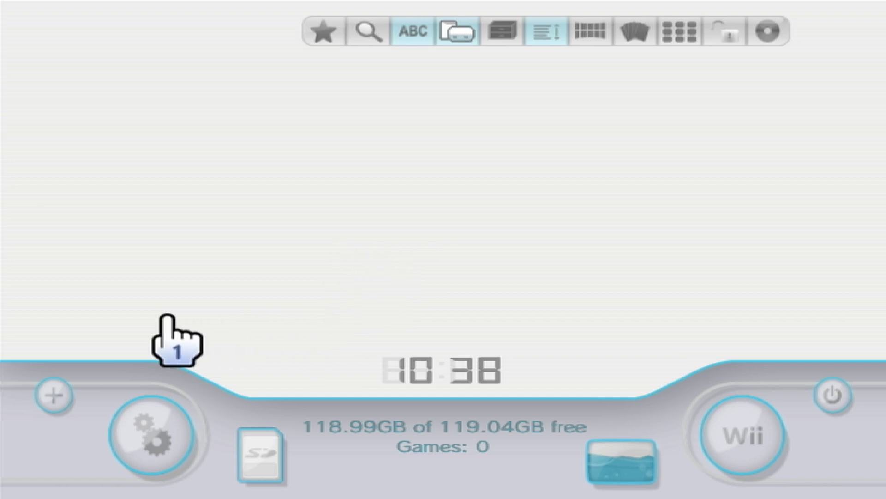
# Open the global Hard Drive Settings in USB Loader GX and set SD Card Mode to OFF
pyautogui.click(139, 408)
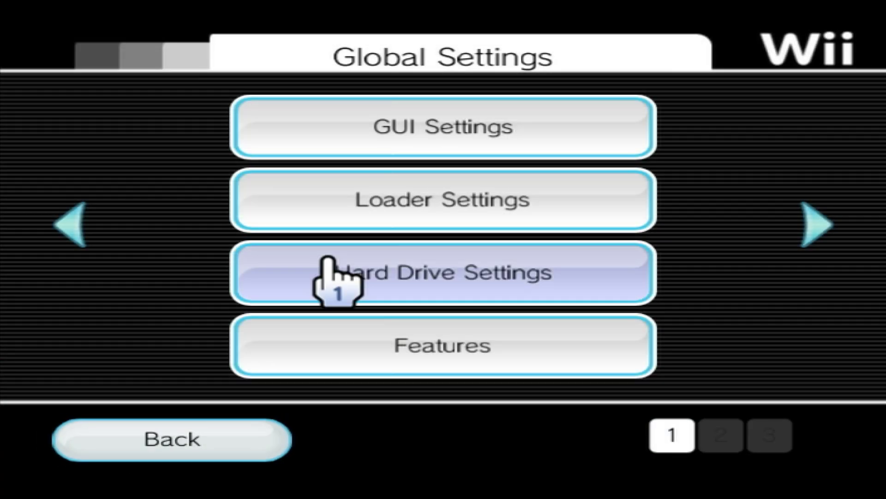
pyautogui.click(329, 259)
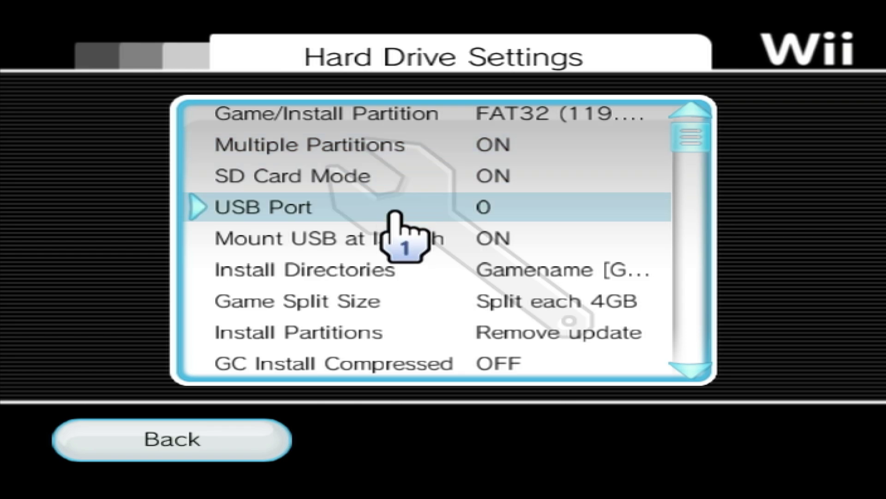
pyautogui.click(395, 180)
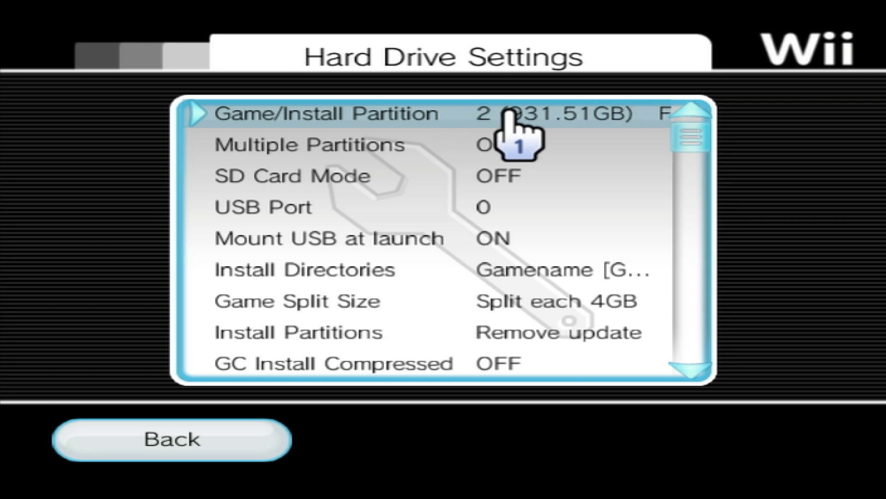
# Set SD Card Mode to ON and return through Global Settings to the game list
pyautogui.click(511, 181)
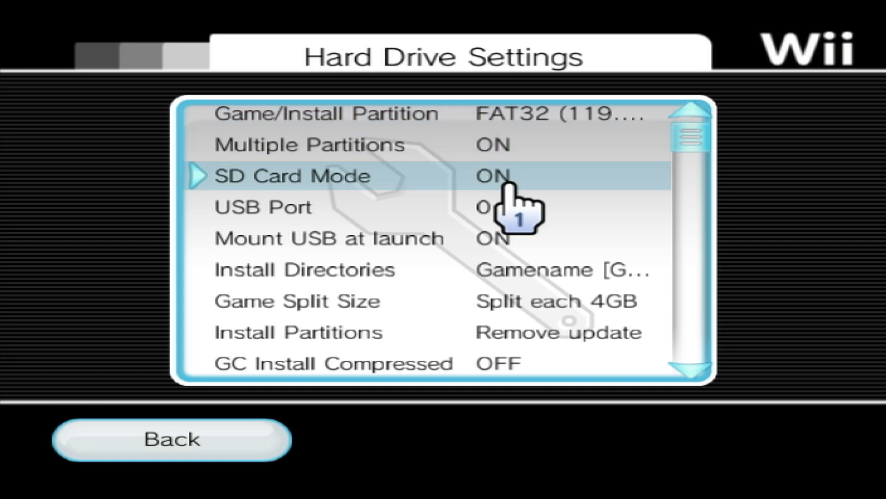
pyautogui.click(198, 434)
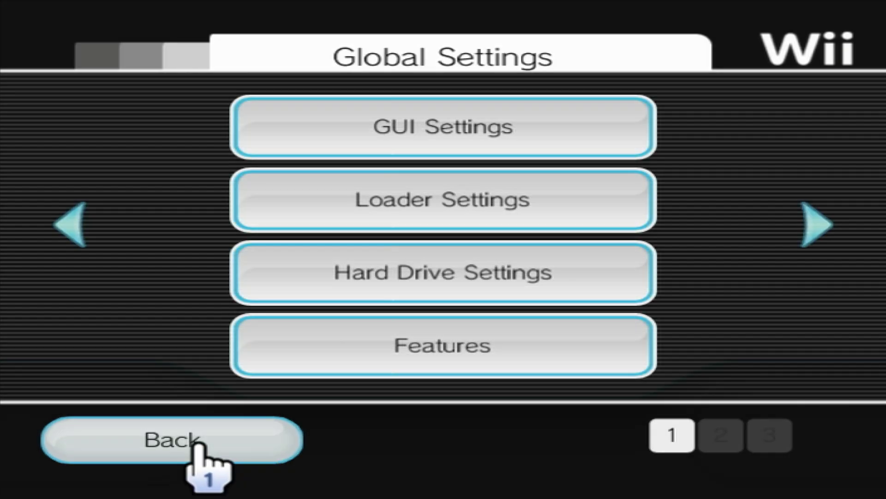
pyautogui.click(198, 441)
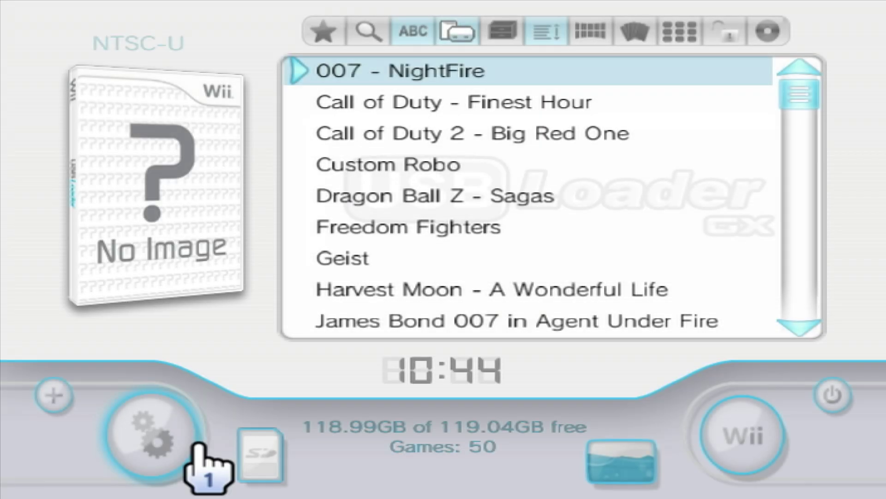